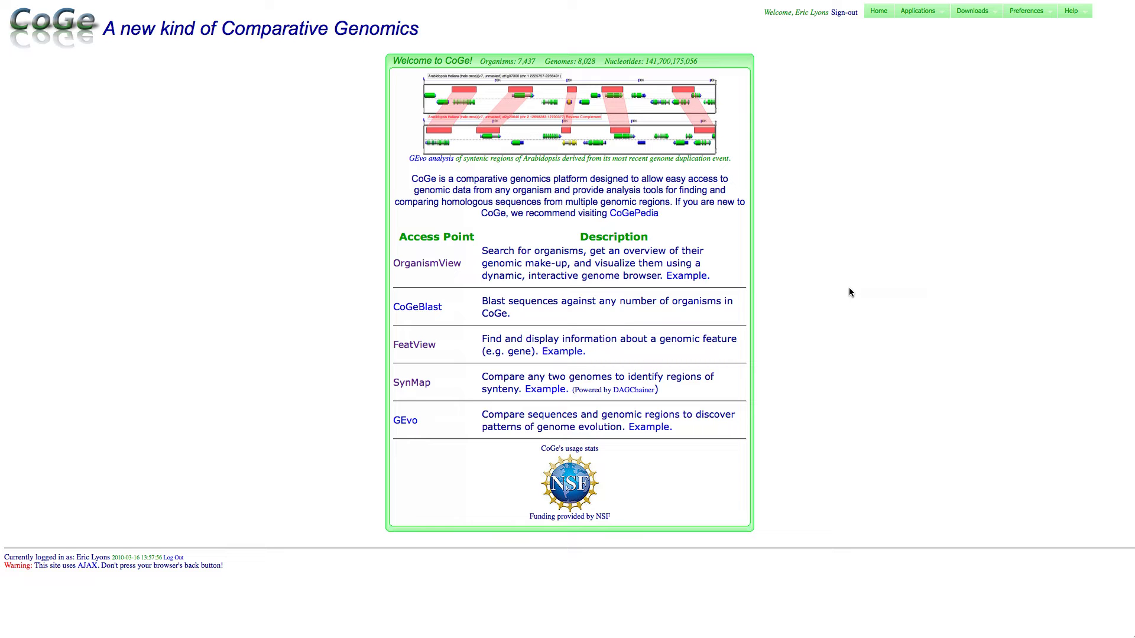
Launch SynMap from the Access Point list on the CoGe home page
left_click(417, 385)
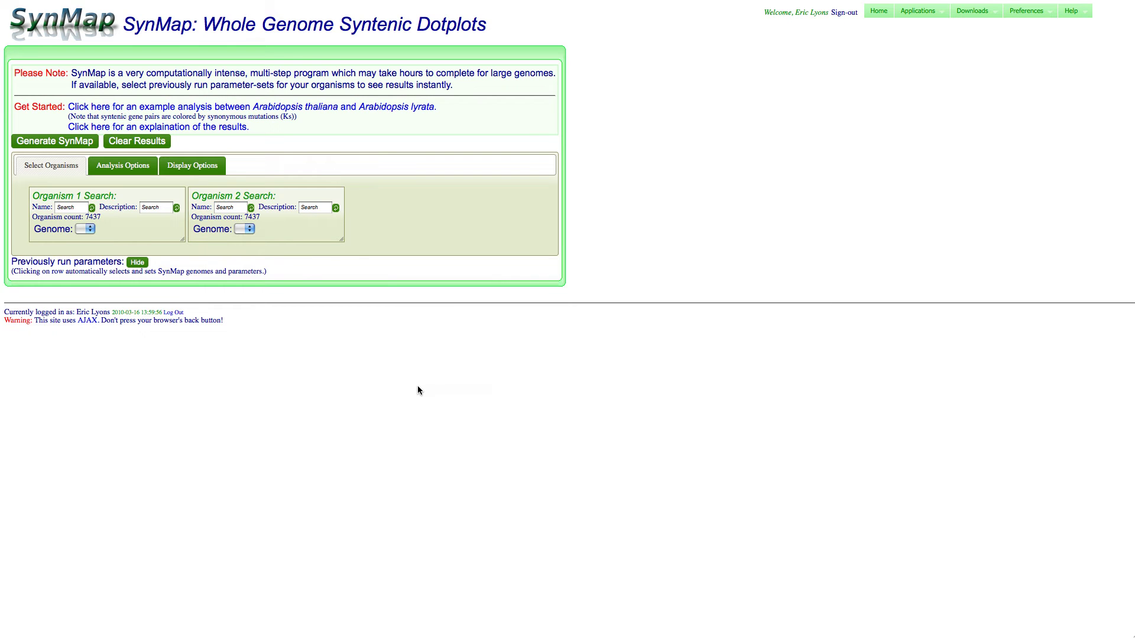
Choose Homo sapiens as organism 1 ('huma') and Pan troglodytes as organism 2 ('chimp')
left_click(75, 209)
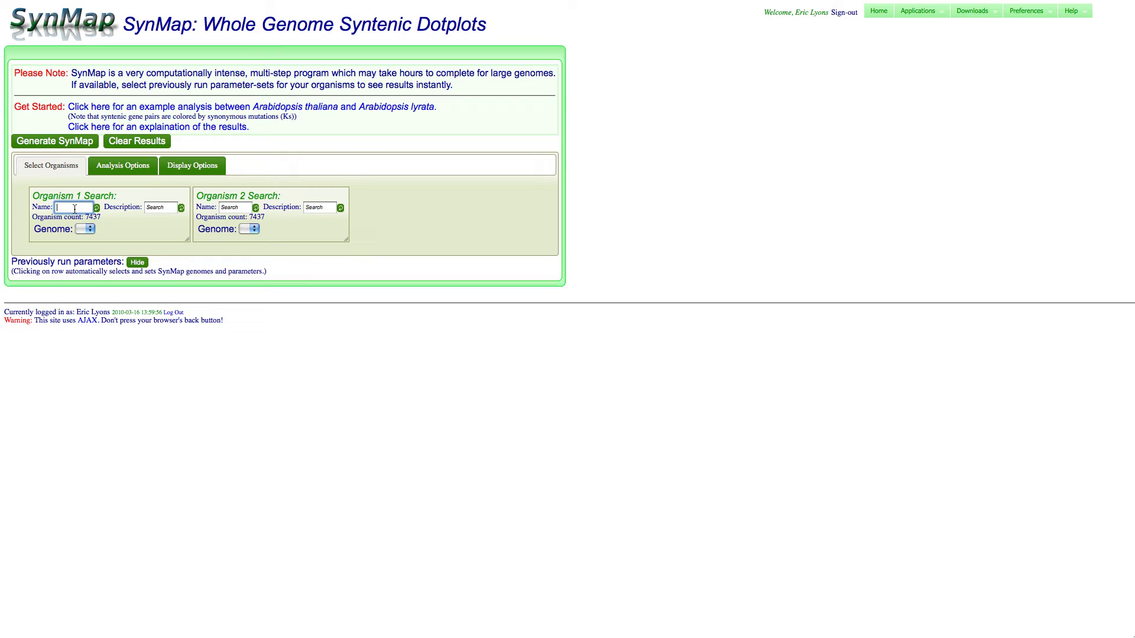
type("human")
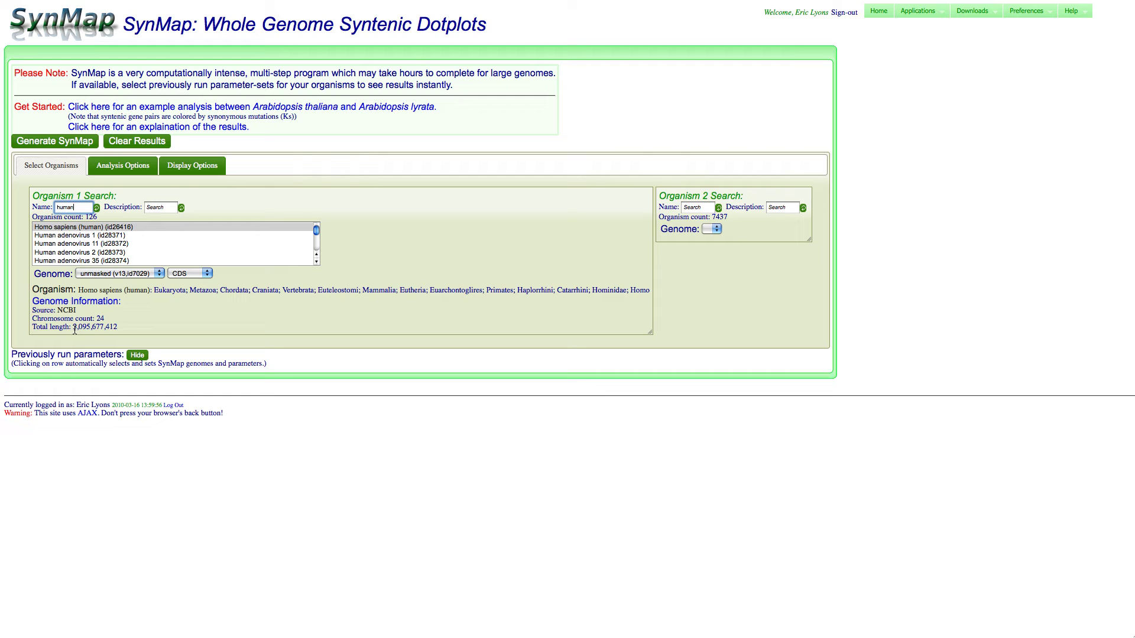
left_click(697, 207)
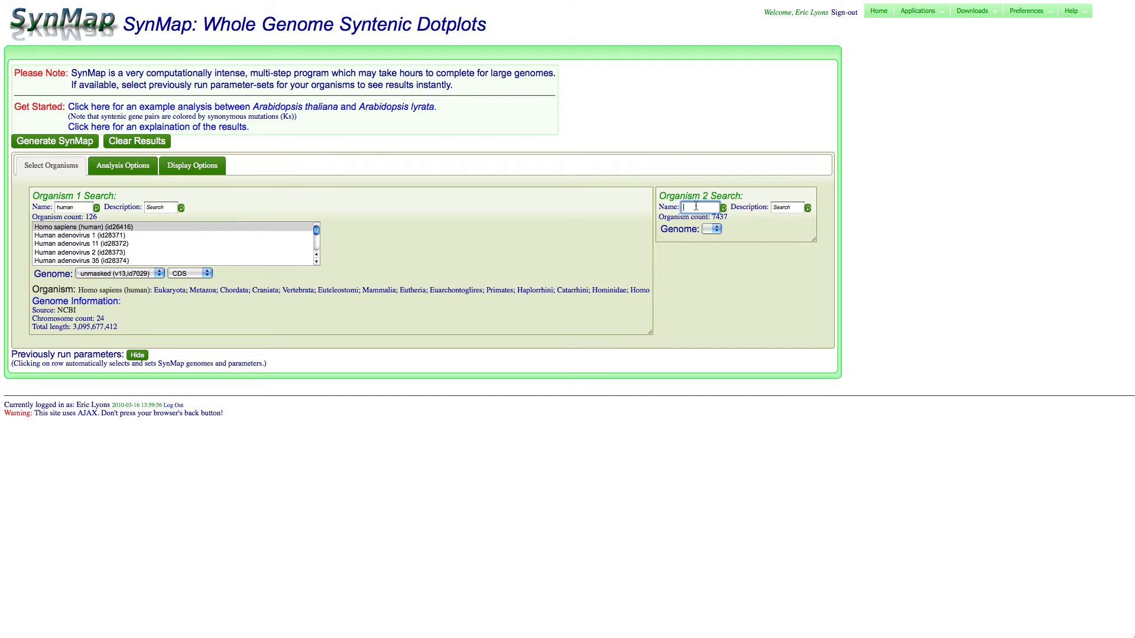
type("chimp")
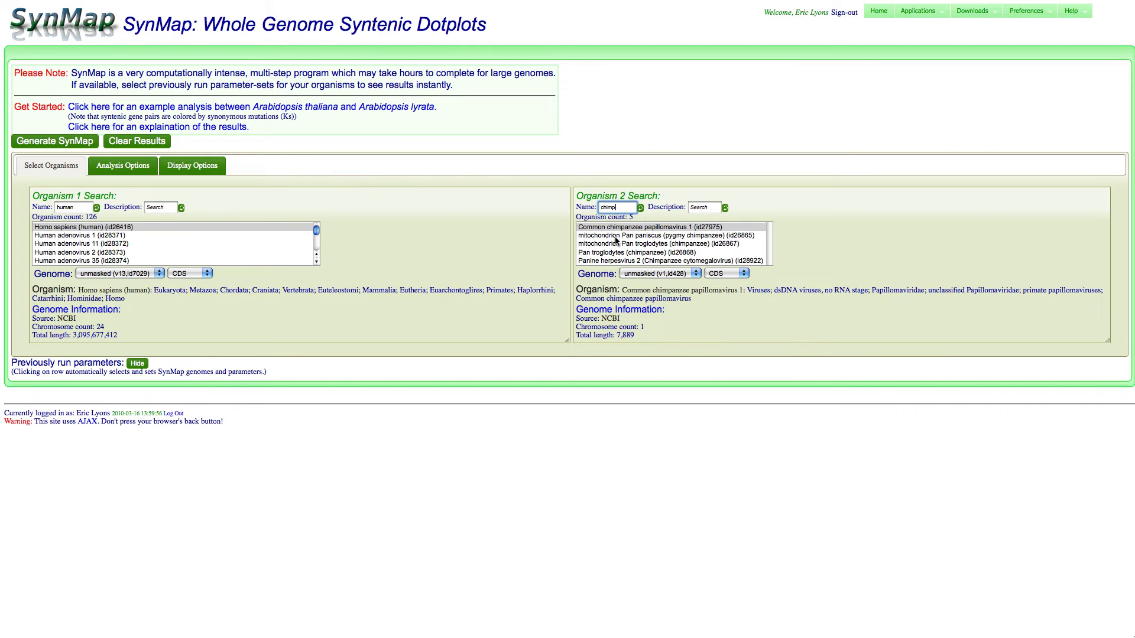
left_click(615, 253)
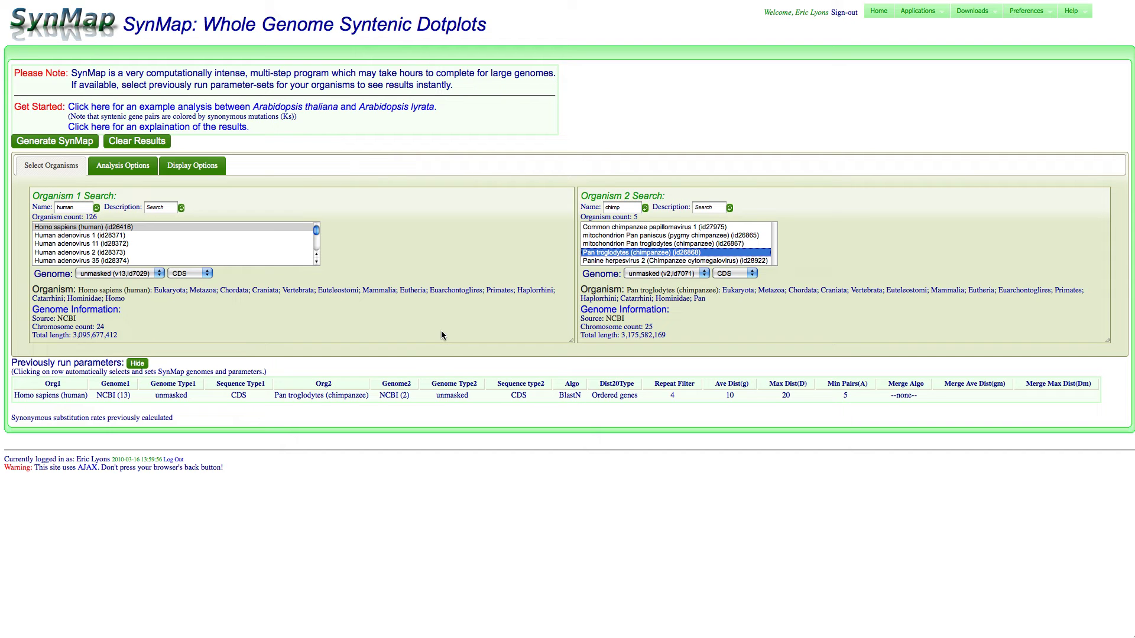
Load the earlier BlastN parameter set (Ave Dist 10, Max Dist 20, Min Pairs 5)
left_click(379, 395)
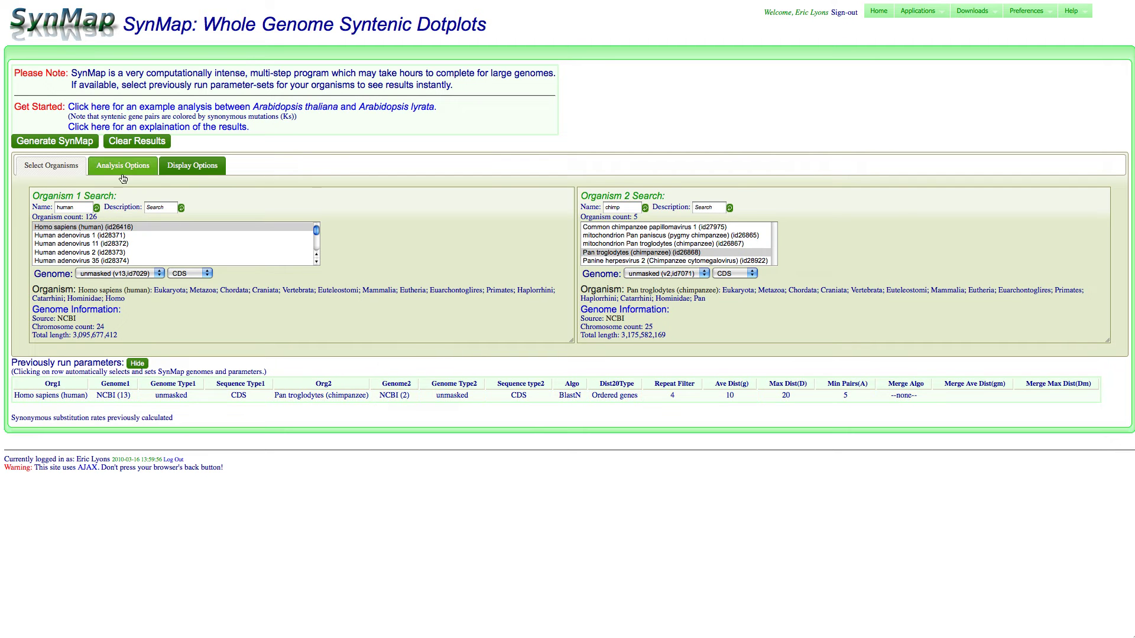
Generate the human–chimp dotplot and open the chromosome 5 vs 5 close-up
left_click(58, 142)
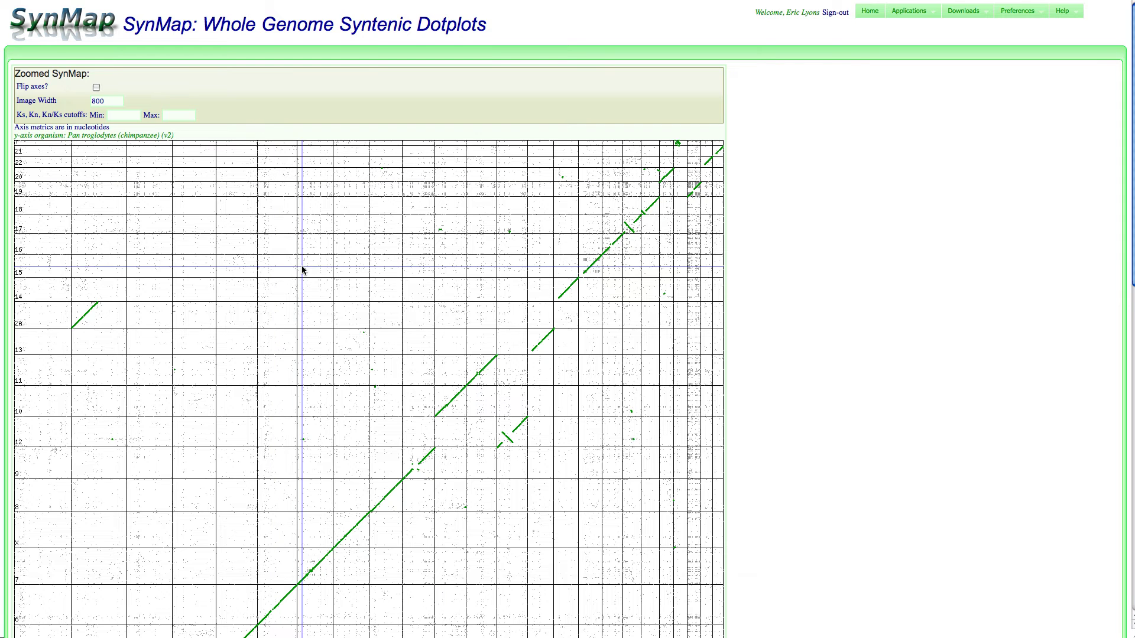
scroll(301, 270, "down", 2)
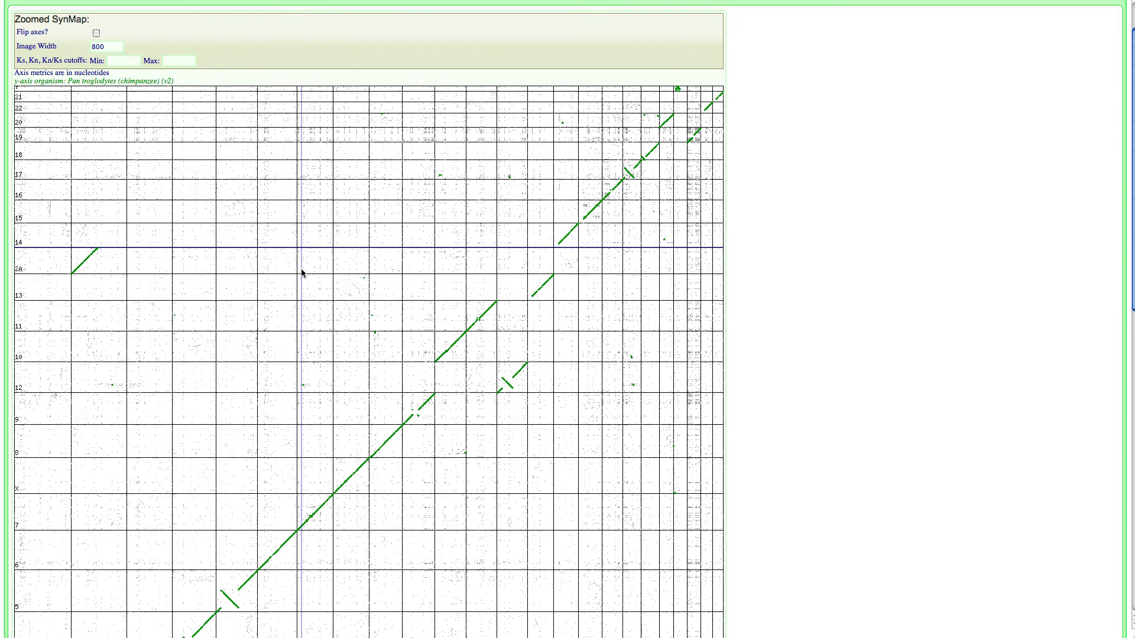
scroll(301, 272, "down", 2)
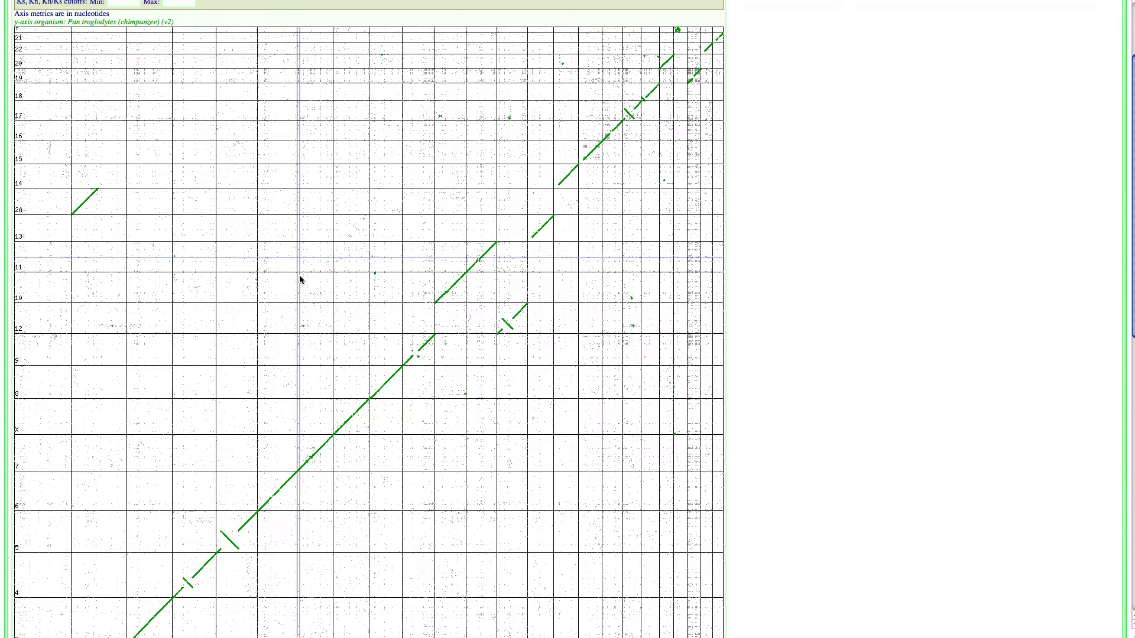
scroll(300, 279, "down", 1)
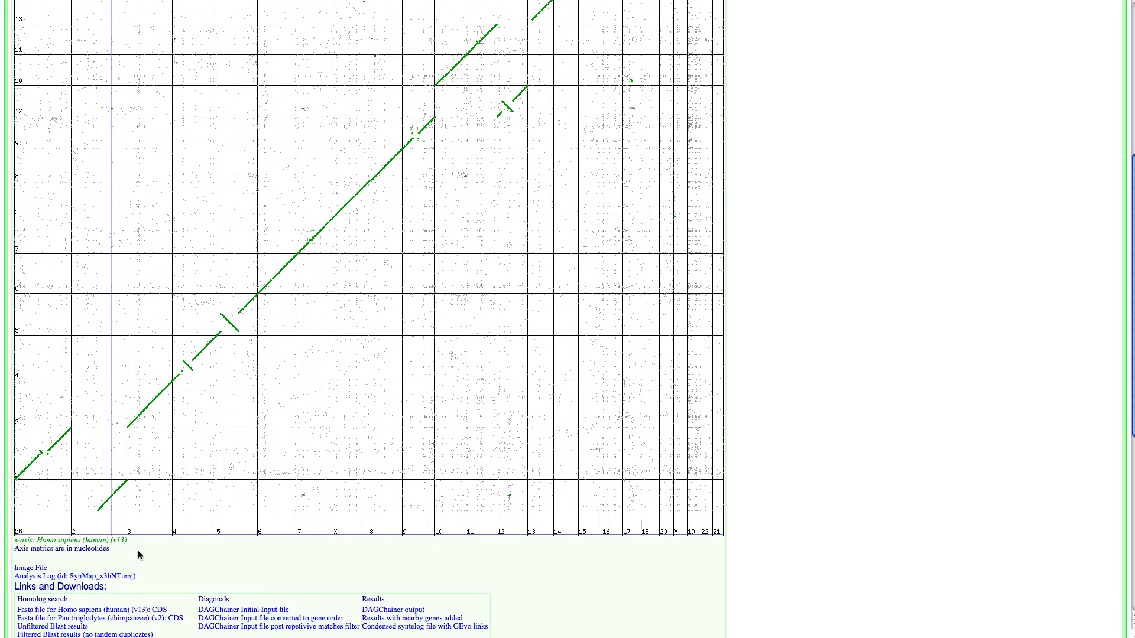
scroll(139, 552, "up", 5)
scroll(138, 567, "down", 1)
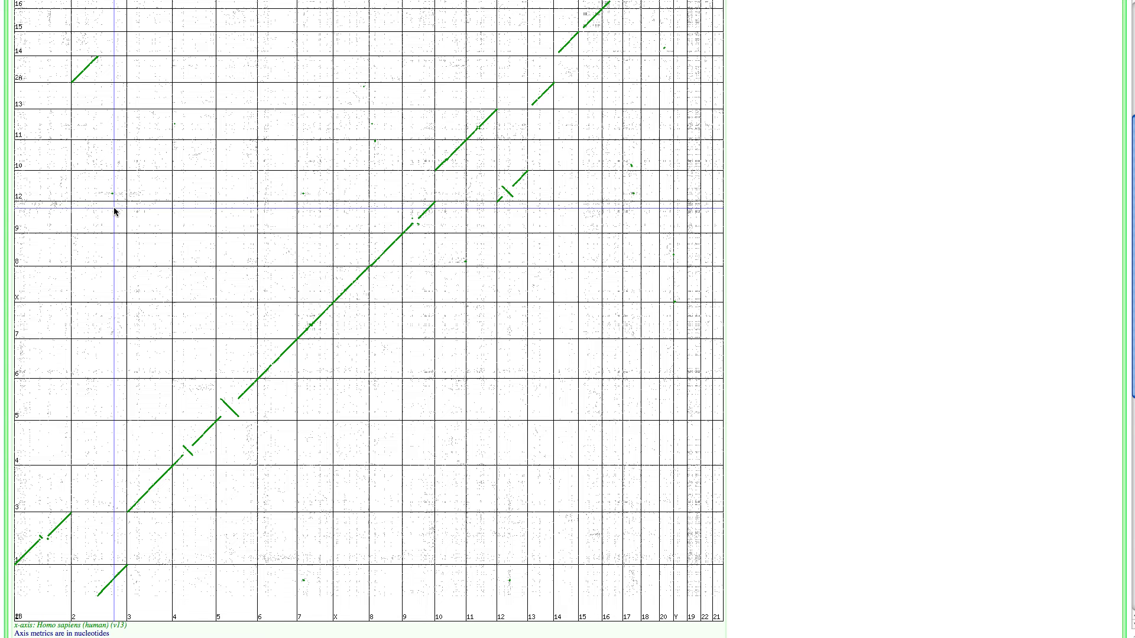
left_click(225, 400)
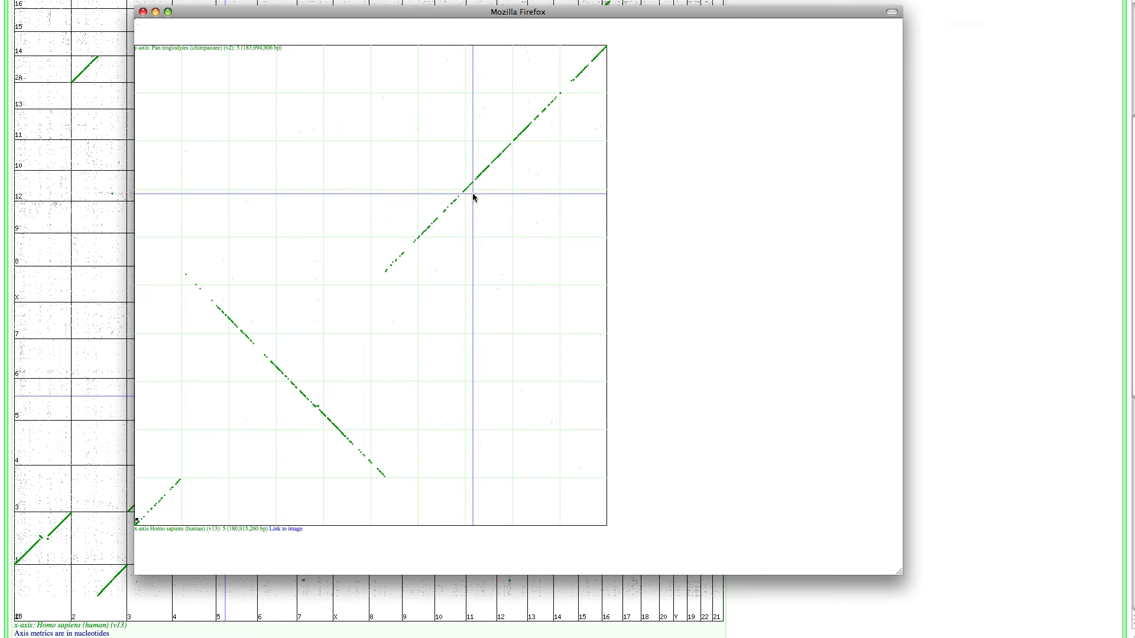
Send the TCF7/LOC745839 gene pair on the chromosome 5 diagonal to GEvo
mouse_move(471, 184)
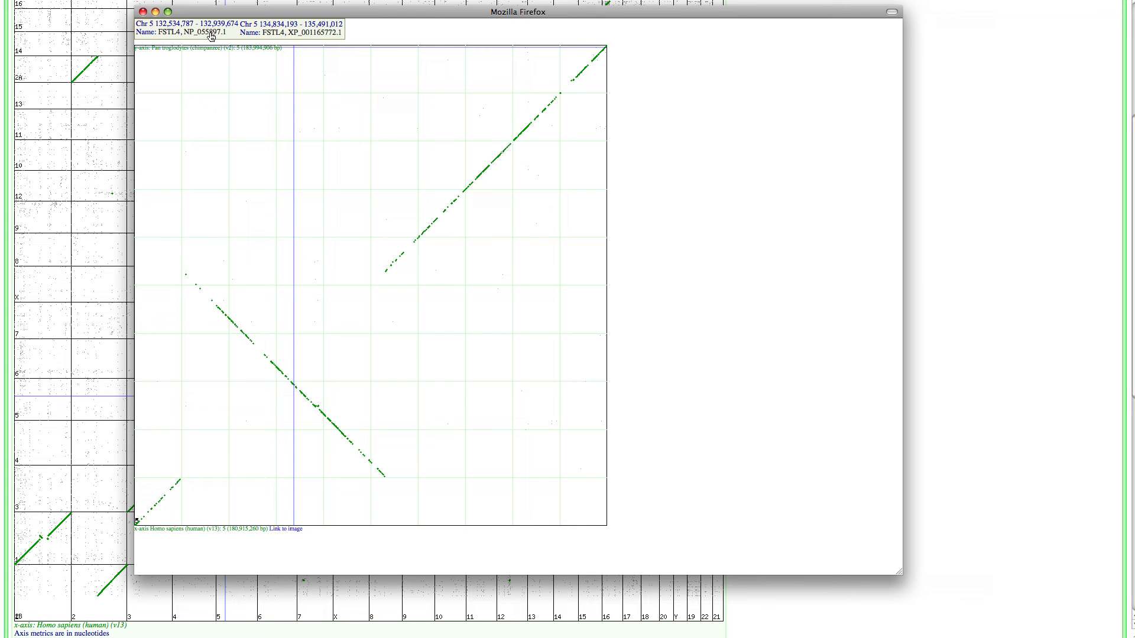
left_click_drag(234, 37, 269, 142)
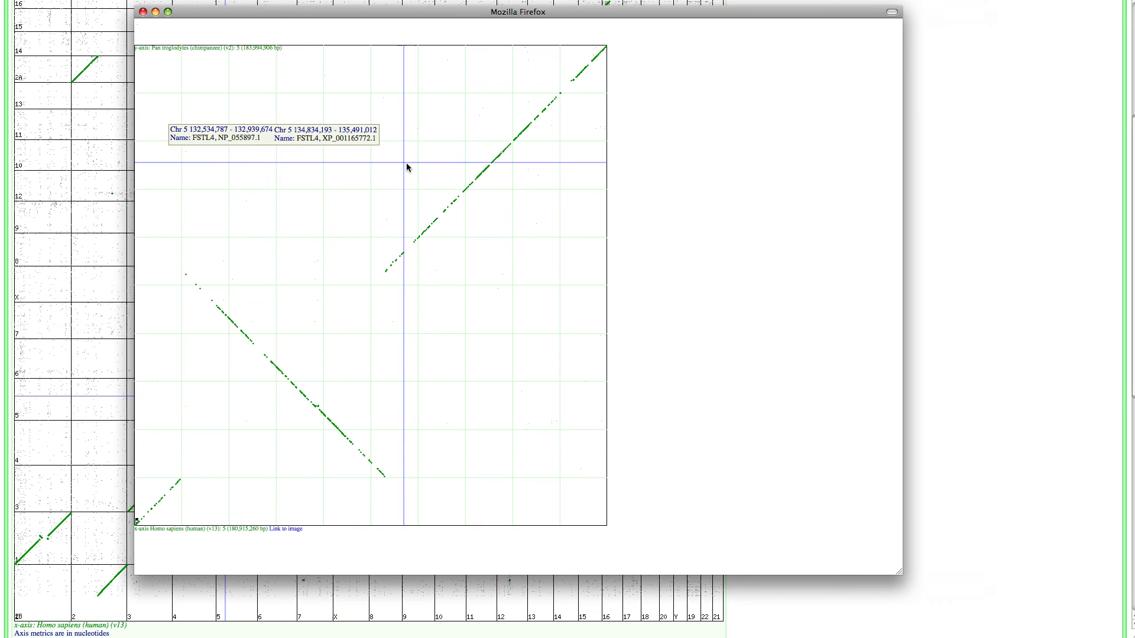
left_click(483, 173)
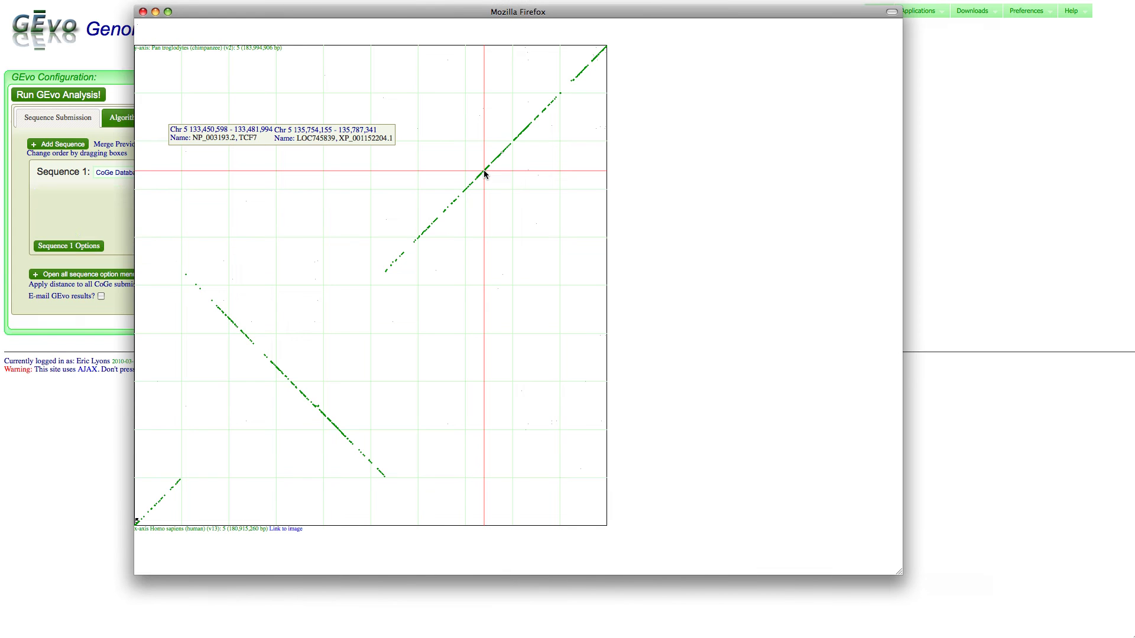
Apply 500000 bp flanking distance to both sequences and expand all sequence option menus
left_click(109, 56)
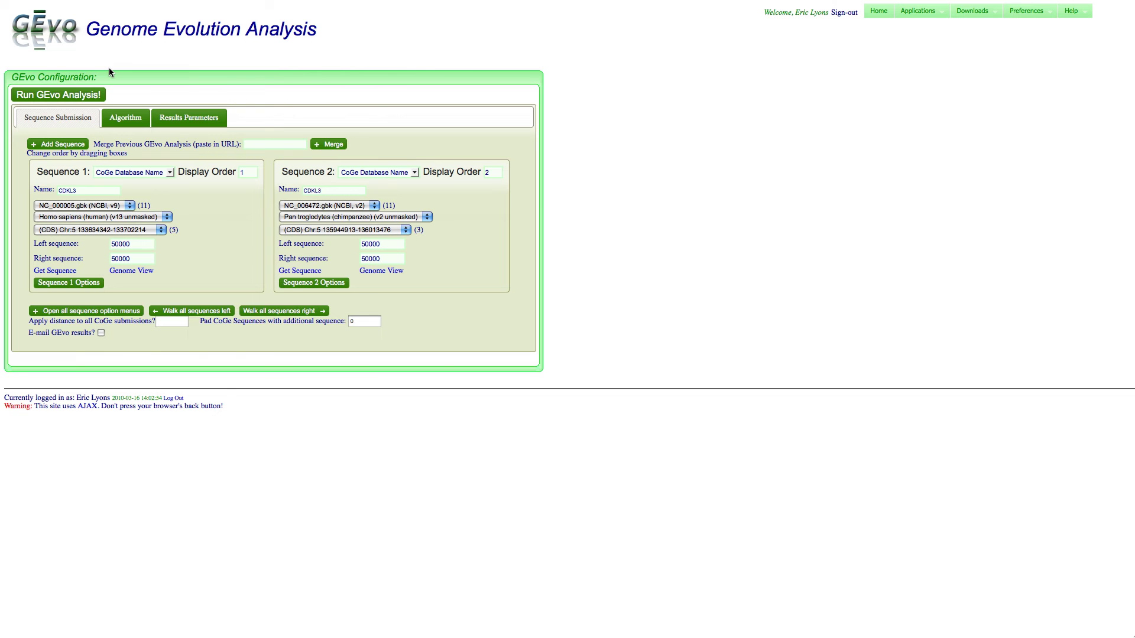
left_click(163, 324)
type("500000")
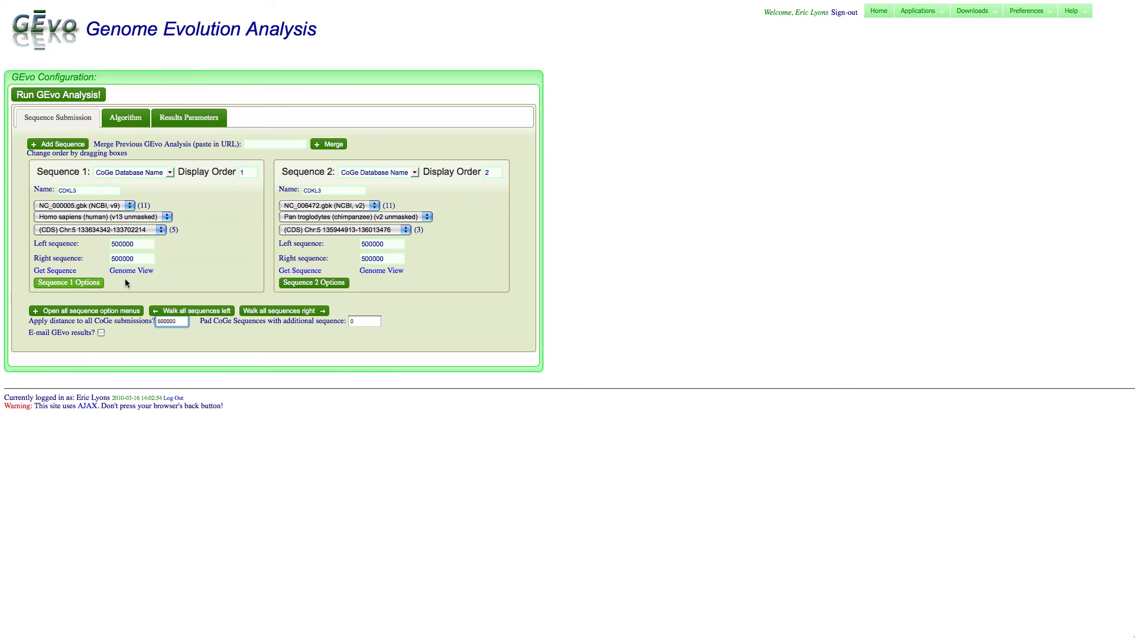
left_click(64, 311)
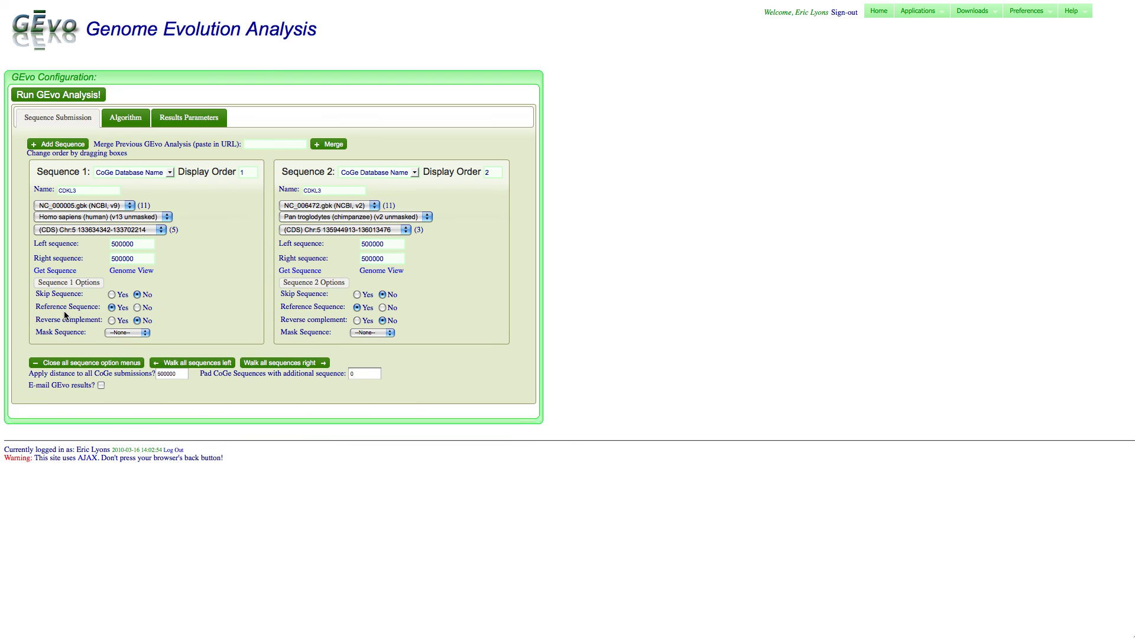
Set Mask Sequence to Non-CDS for both the human and chimp regions
left_click(129, 335)
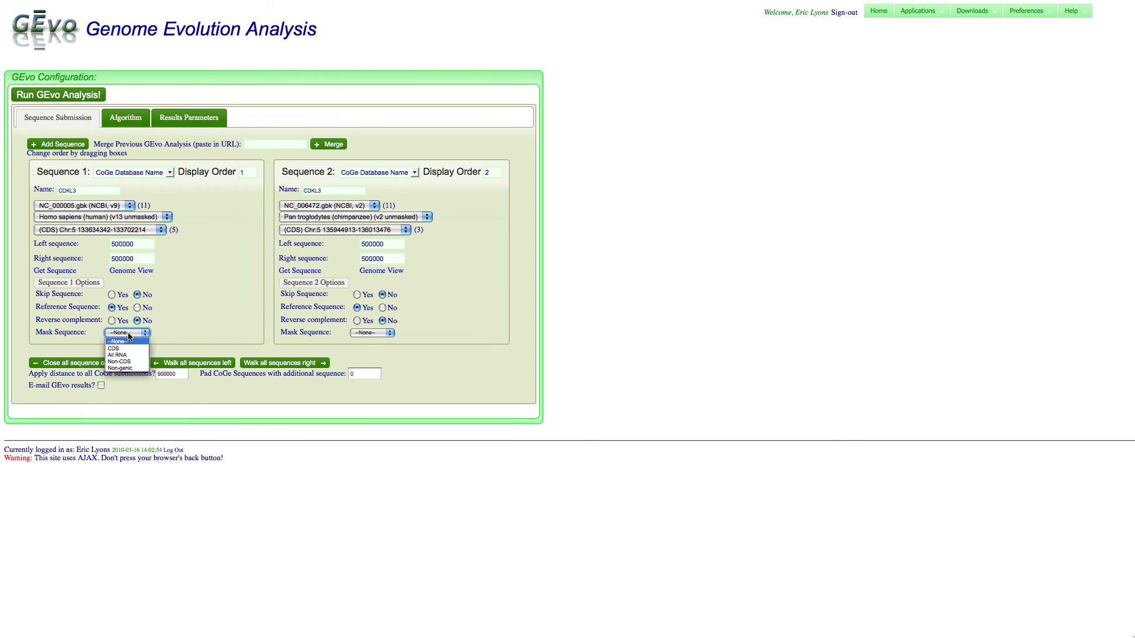
left_click(136, 364)
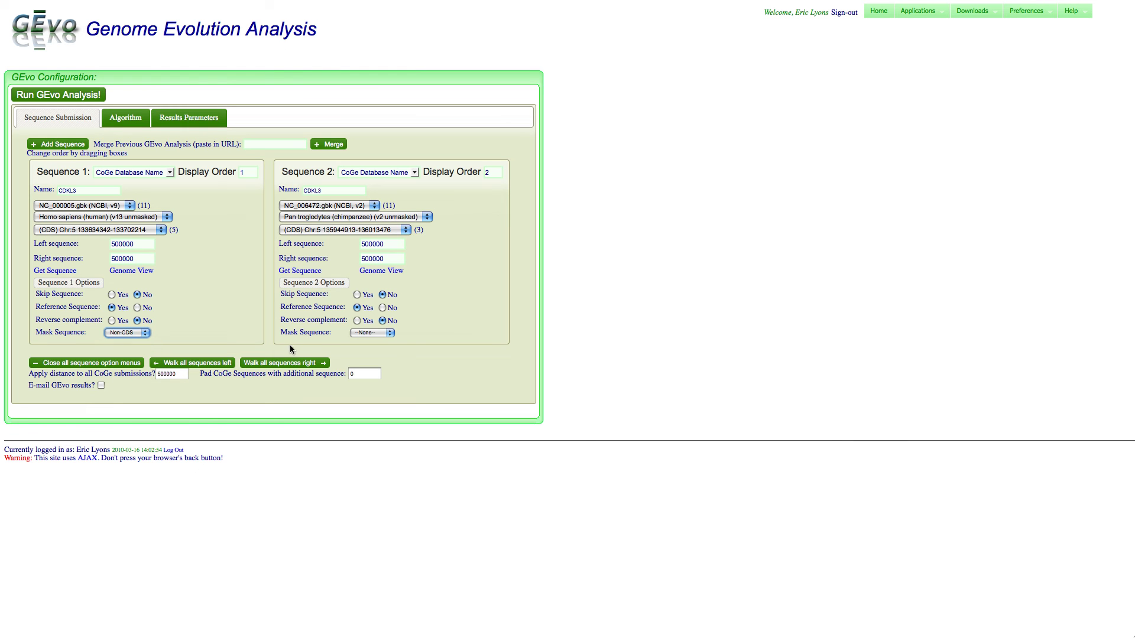
left_click(353, 335)
left_click(361, 364)
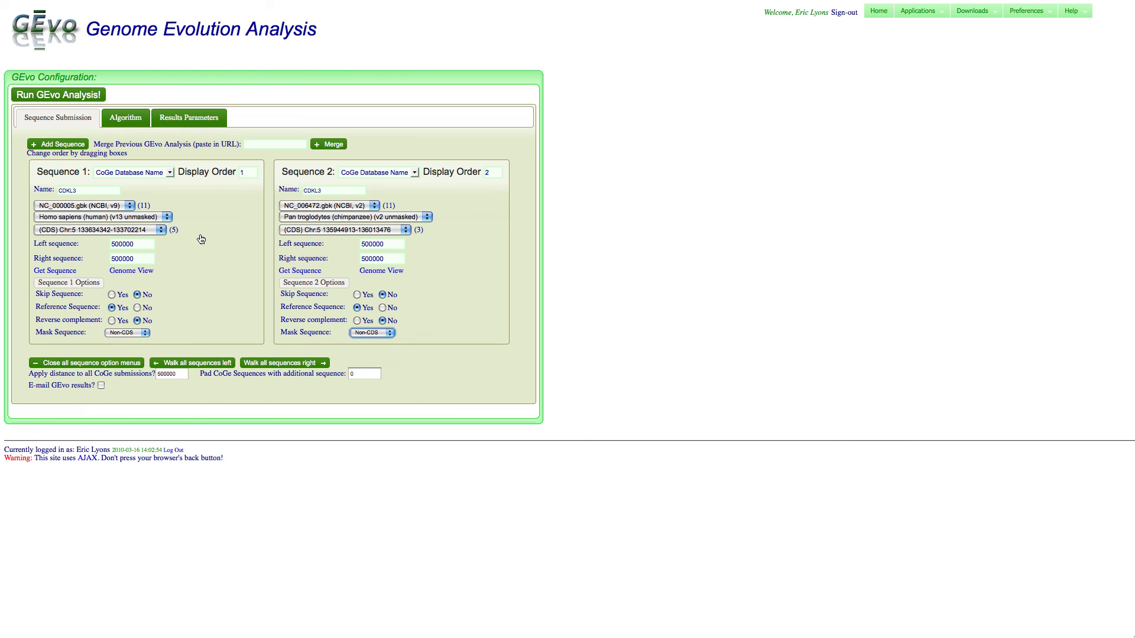
Set 'Color masked and unsequenced NTs?' to No in Results Parameters
left_click(125, 122)
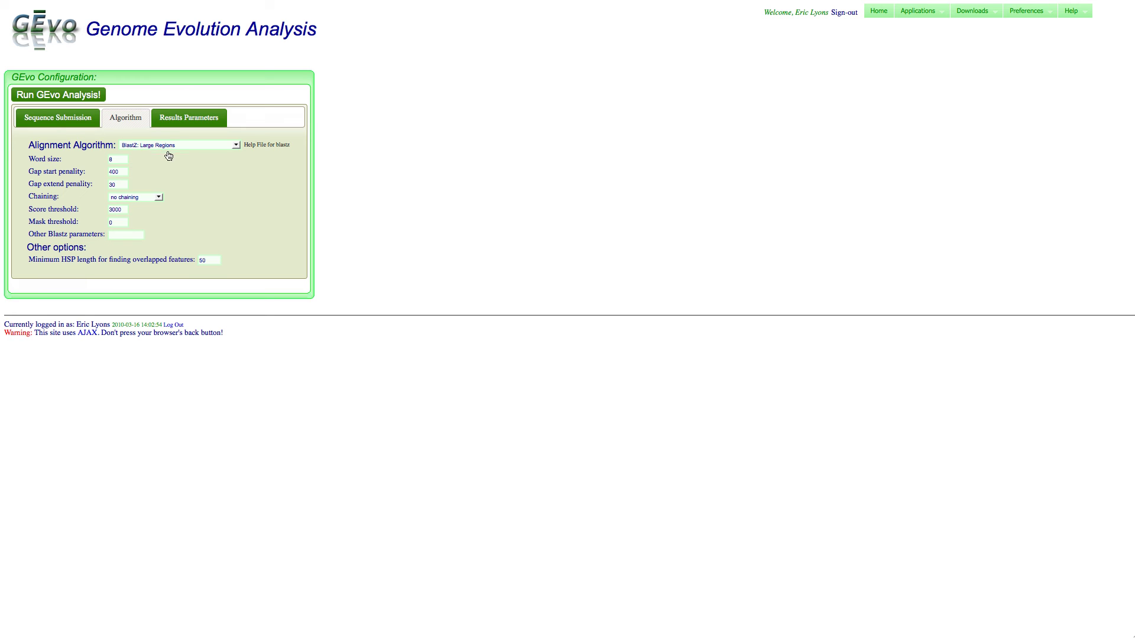
left_click(181, 124)
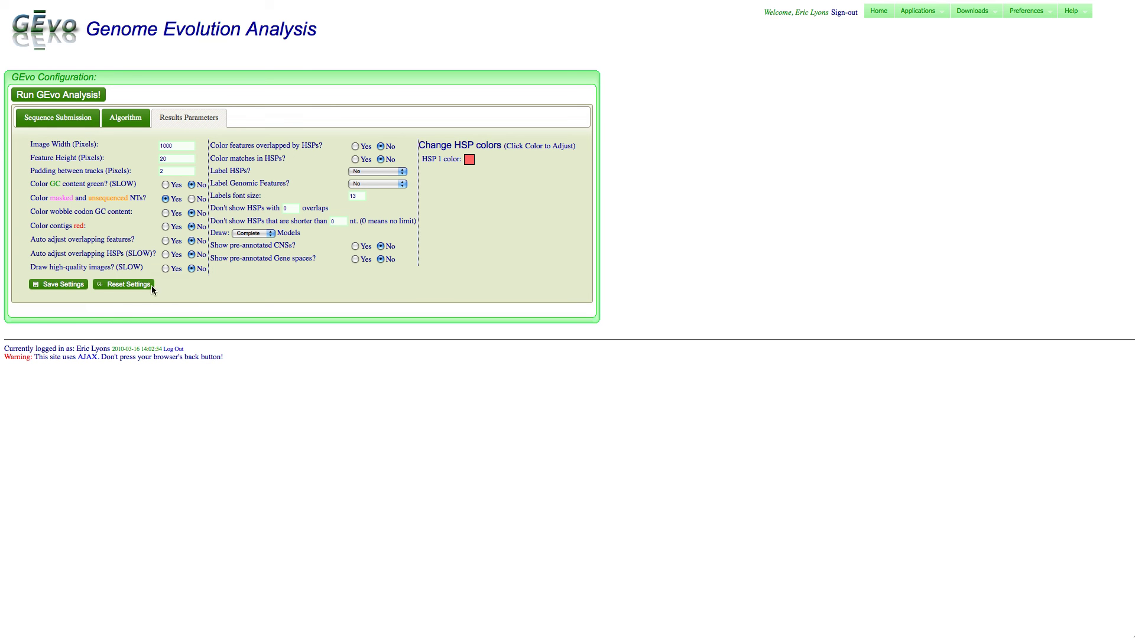
left_click(191, 199)
left_click(50, 120)
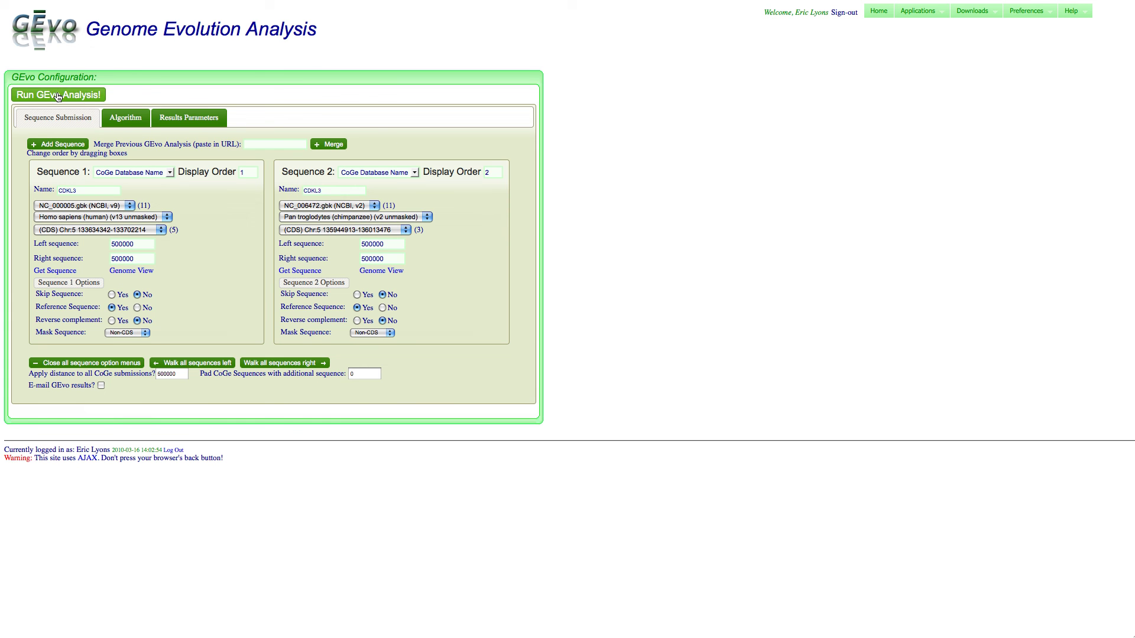
Run the blastz GEvo analysis comparing the human and chimp CDKL3 regions
left_click(58, 95)
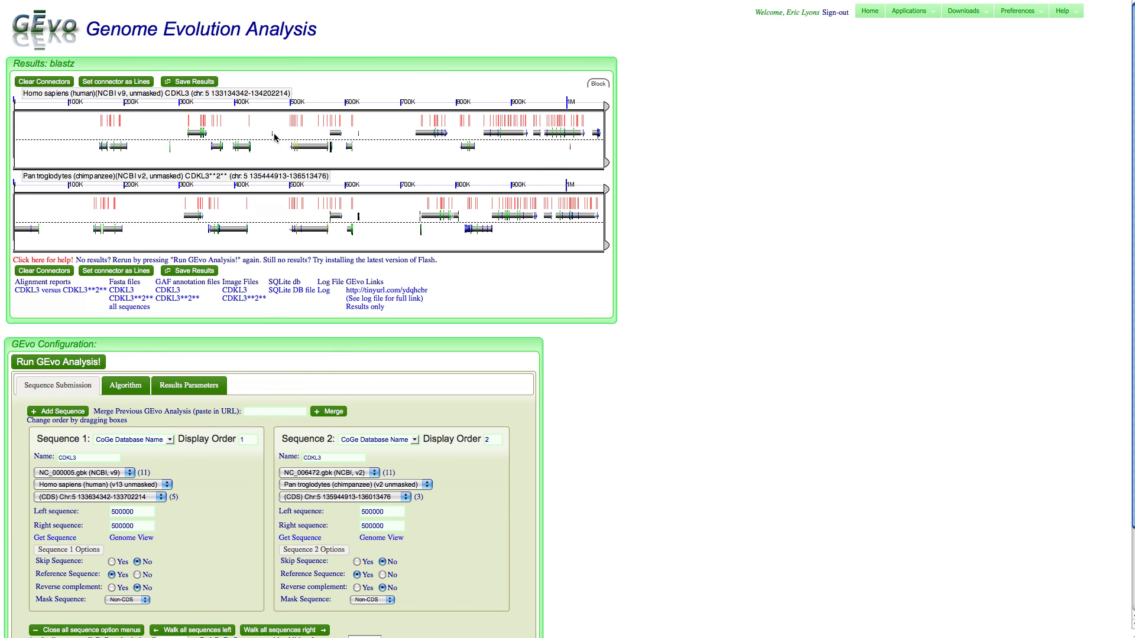
View details of HSPs 33 and 42, then connect all matching HSPs between tracks
left_click(293, 122)
left_click(301, 123)
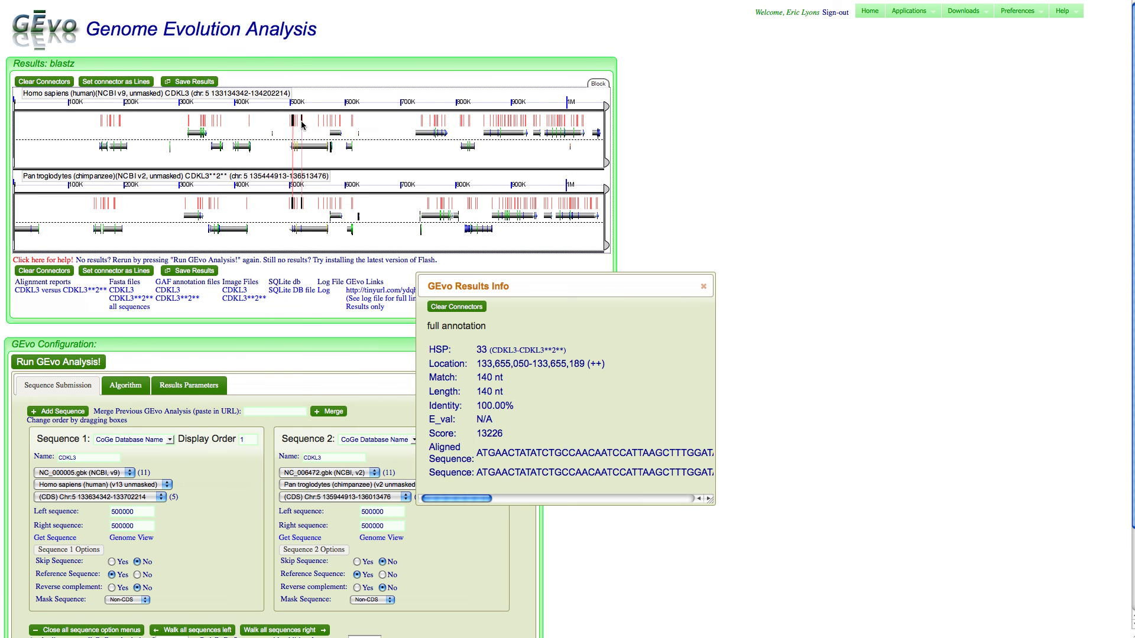
left_click(340, 124)
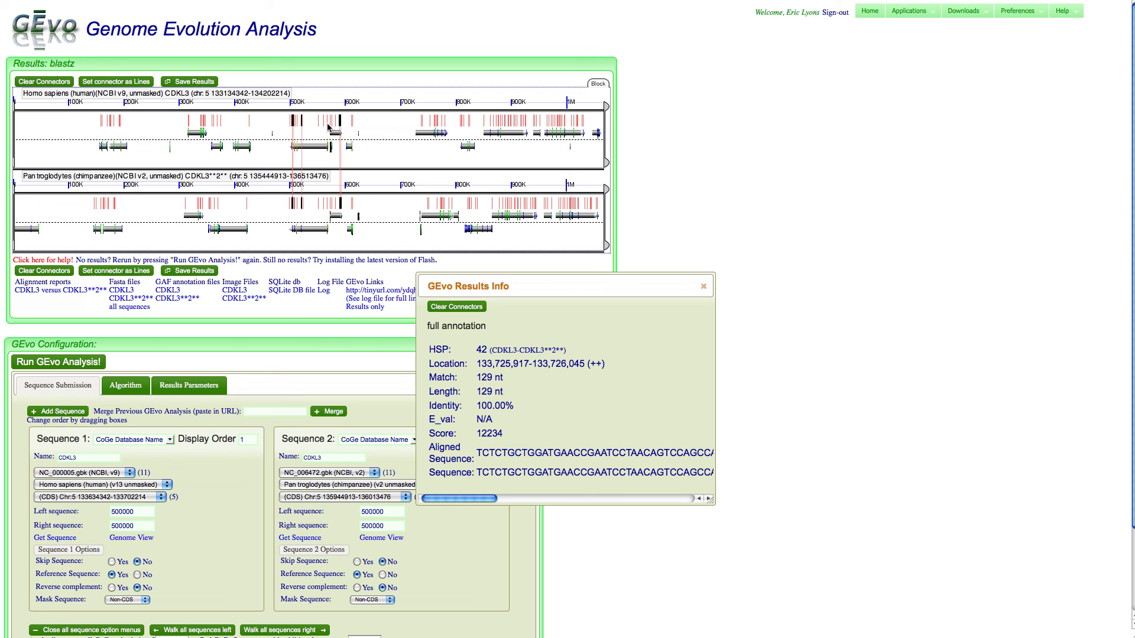
left_click(330, 126)
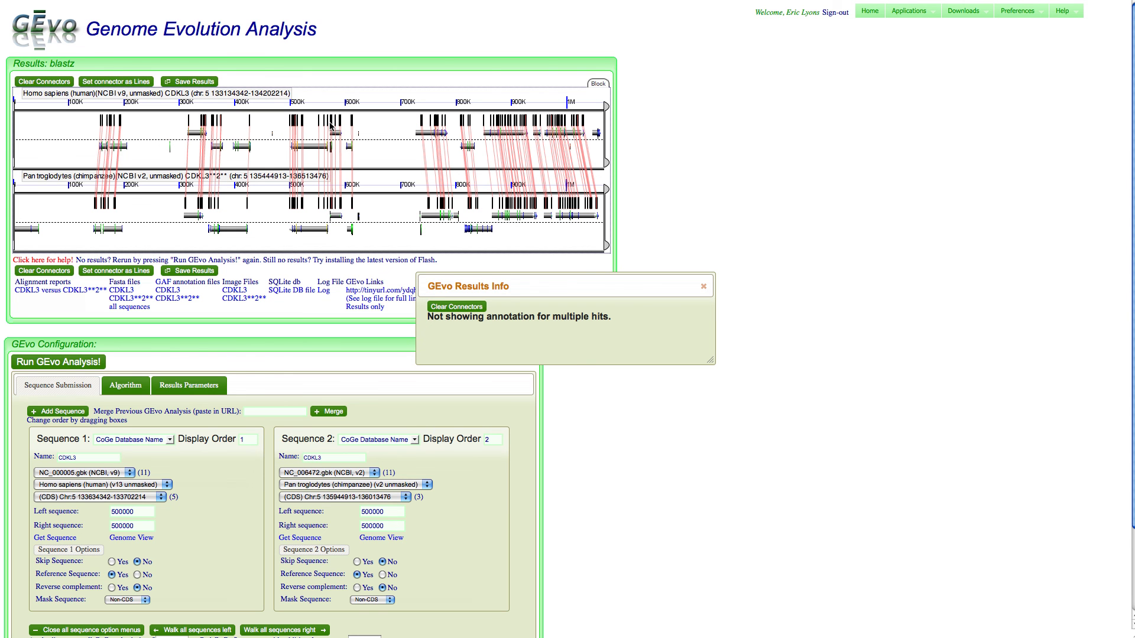